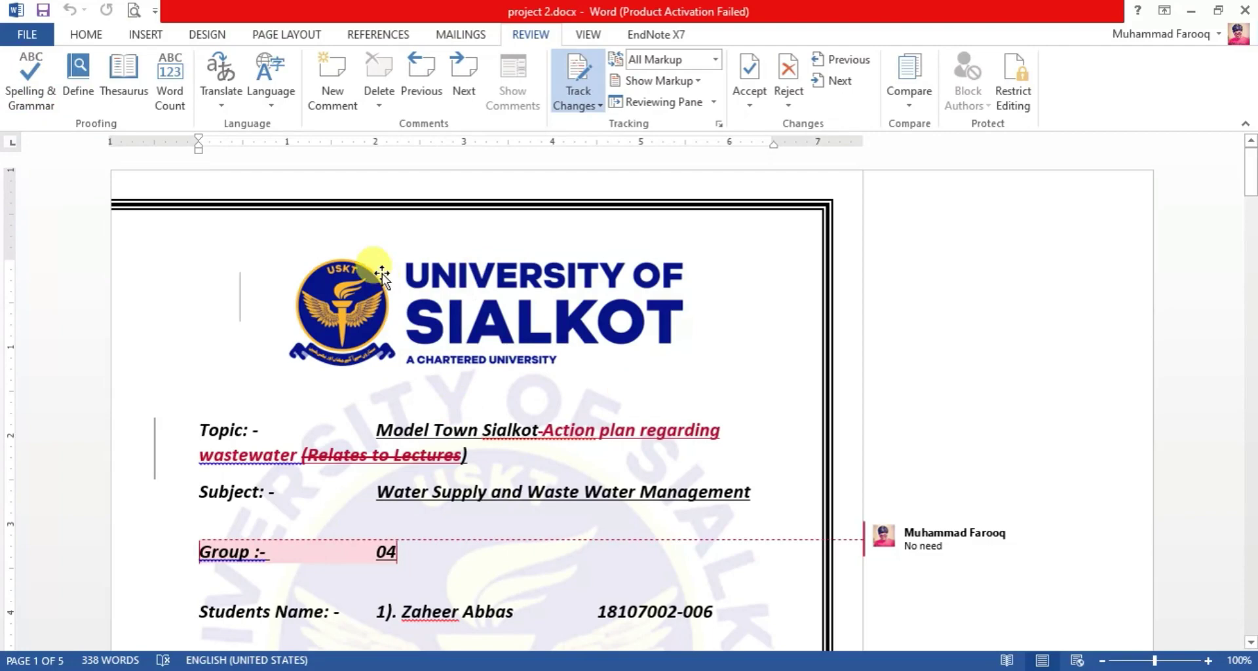
Step: Run Spelling & Grammar on the report and look up the flagged word 'SialkotAction'
left_click(26, 85)
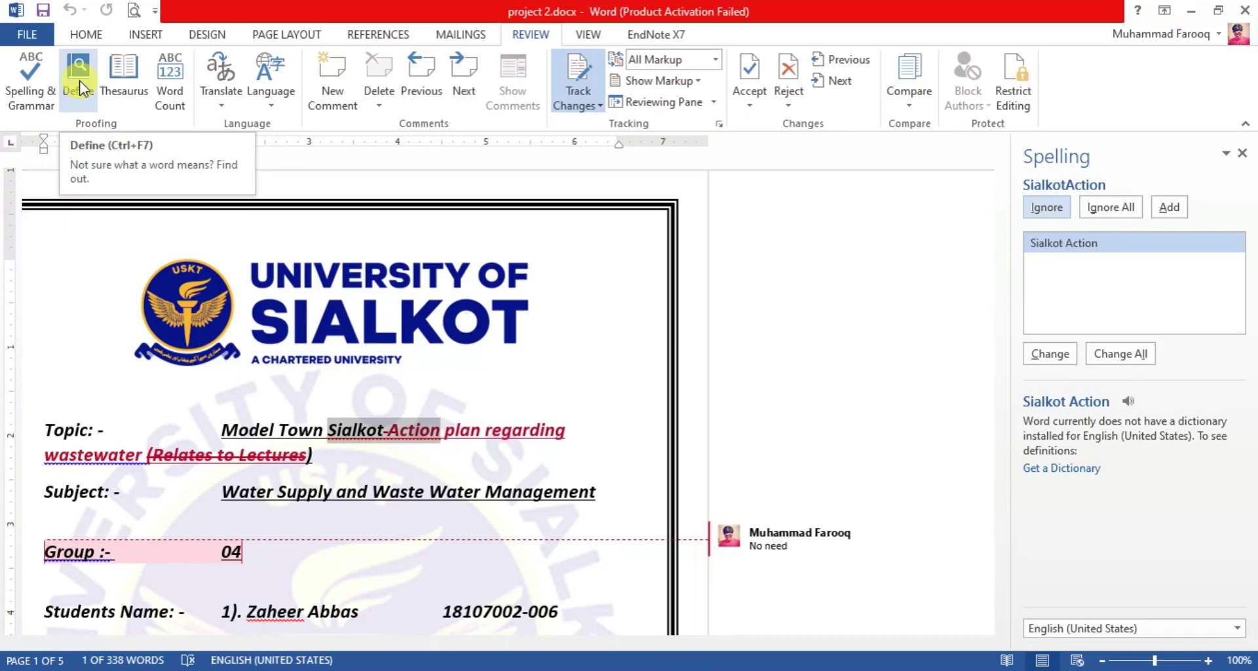
left_click(74, 74)
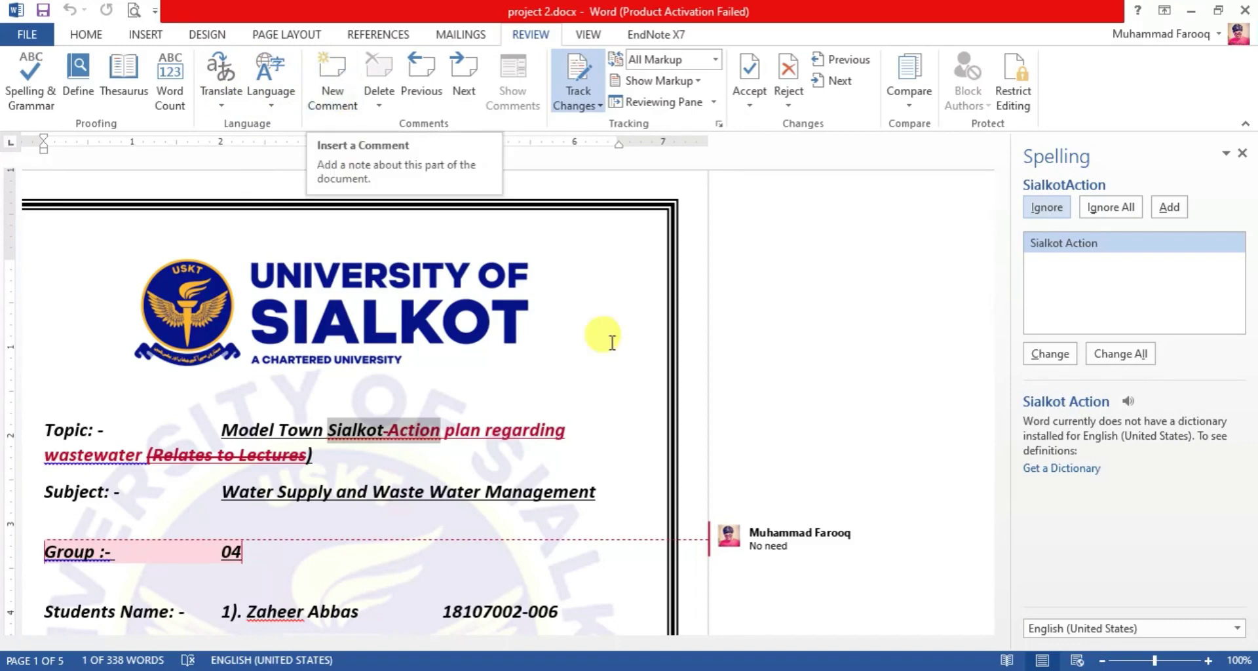
Step: Select the existing 'No need' comment and the 'Group :- 04' line
left_click(771, 536)
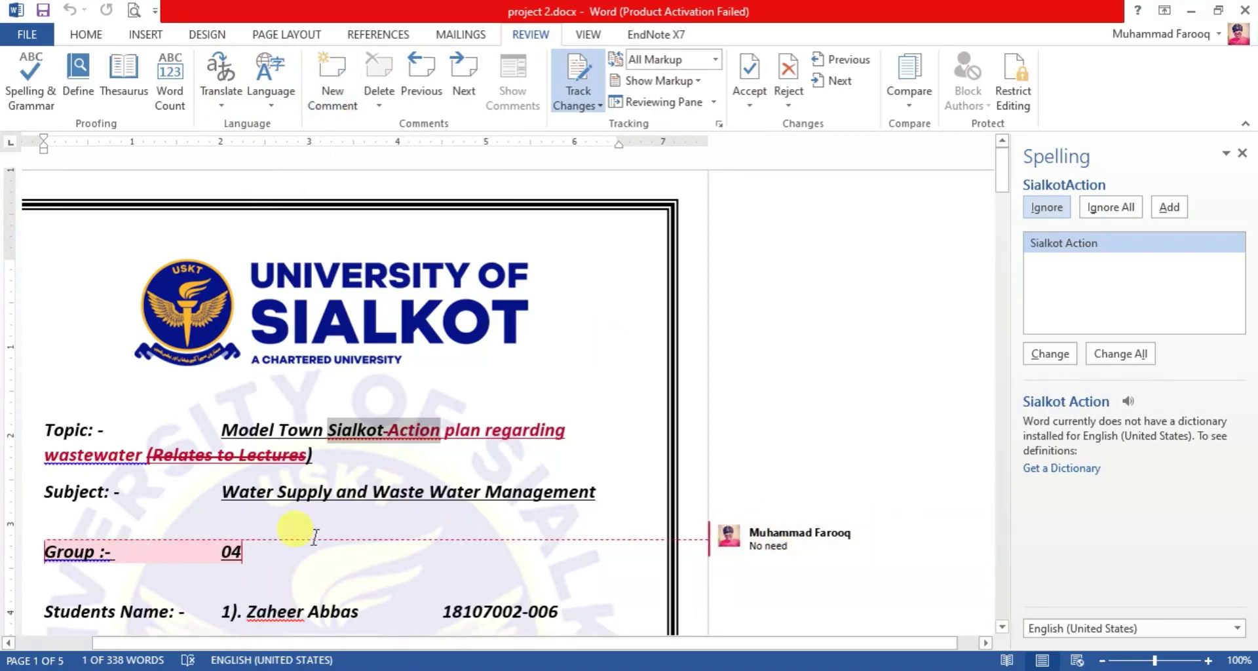
left_click_drag(251, 558, 24, 554)
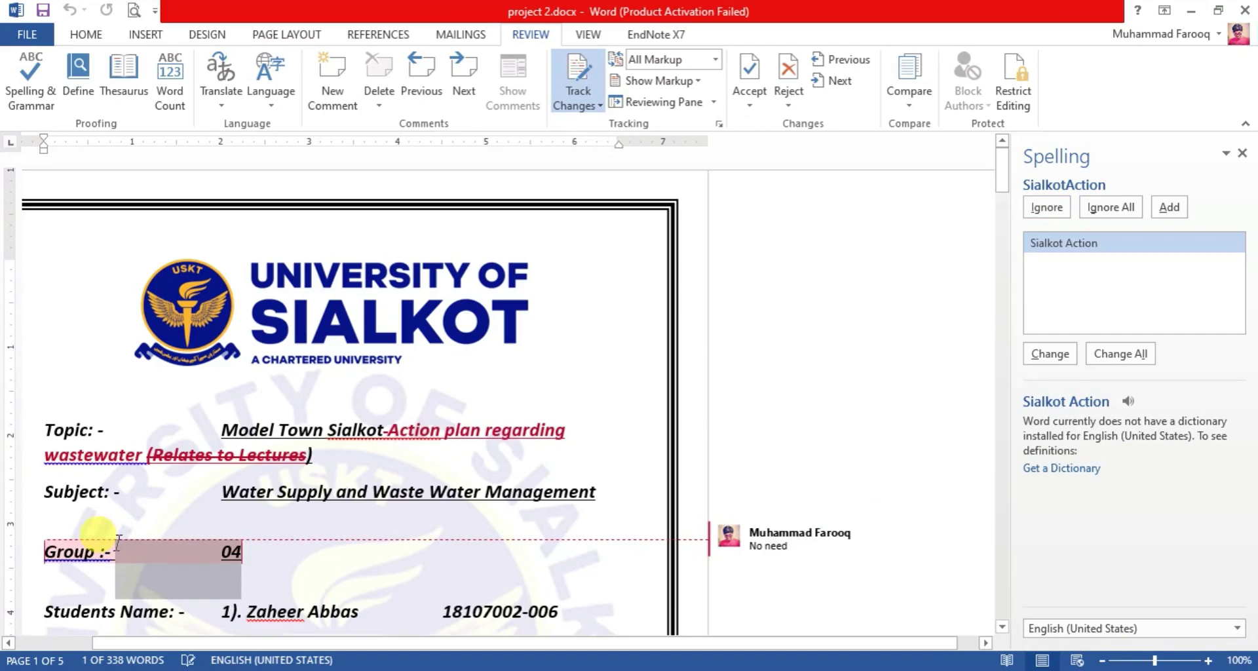
left_click(277, 553)
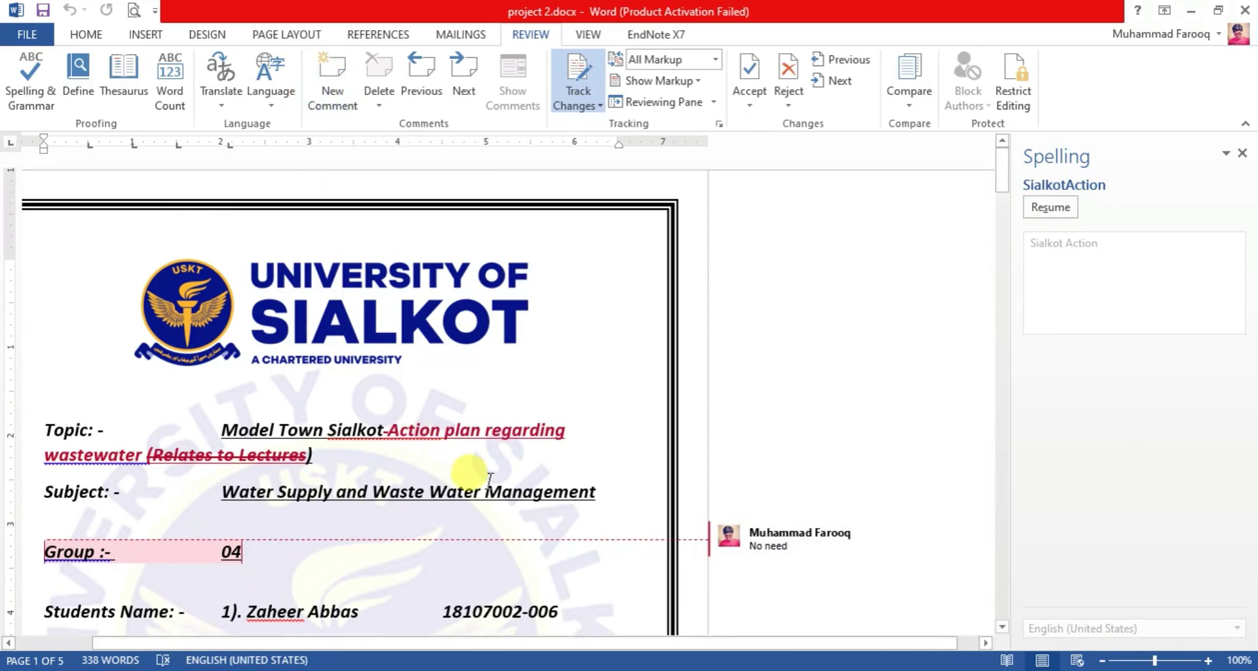
Step: Select 'Waste Water Management' and start a new comment beginning with 'It'
left_click_drag(488, 490, 373, 491)
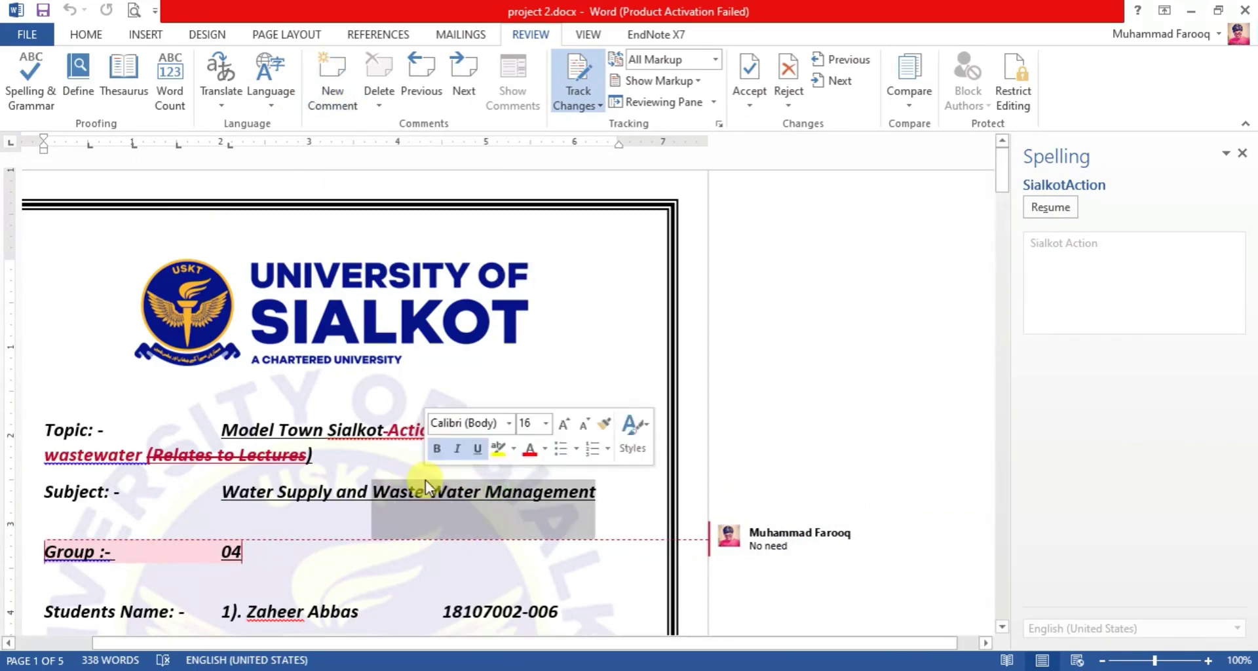
left_click(327, 89)
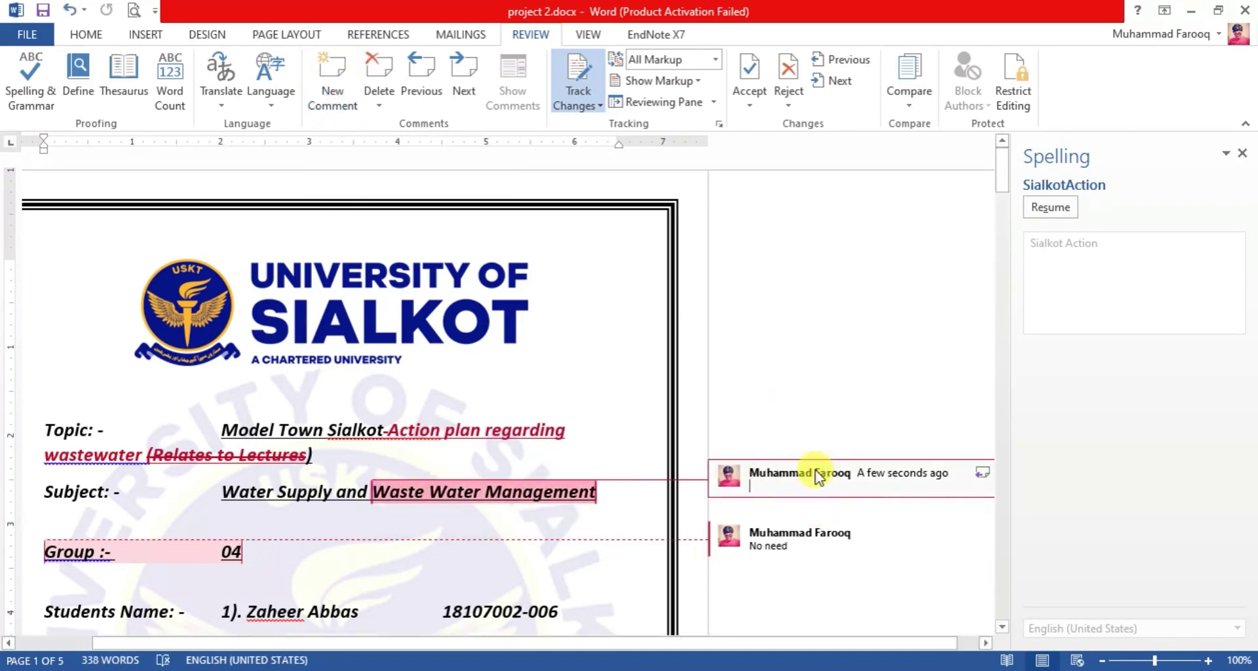
type("It is important")
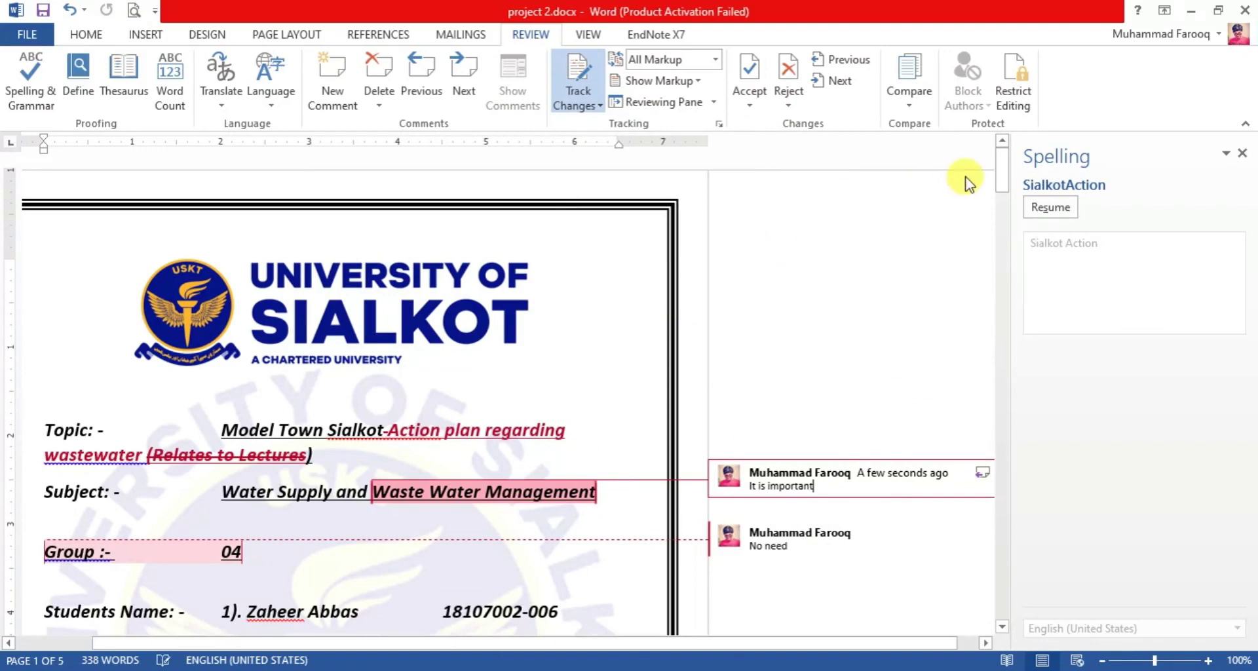
Step: Scroll to the student list and replace 'Jazab' with the suggested 'Juab'
left_click_drag(1003, 172, 1004, 210)
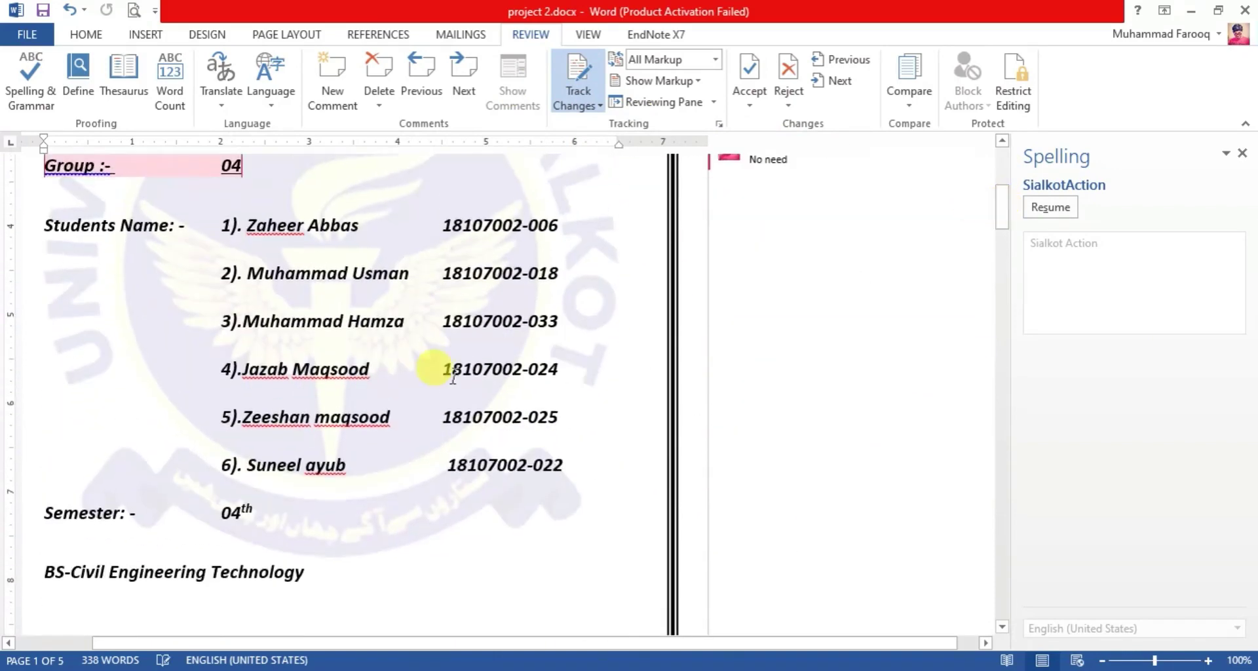
right_click(260, 377)
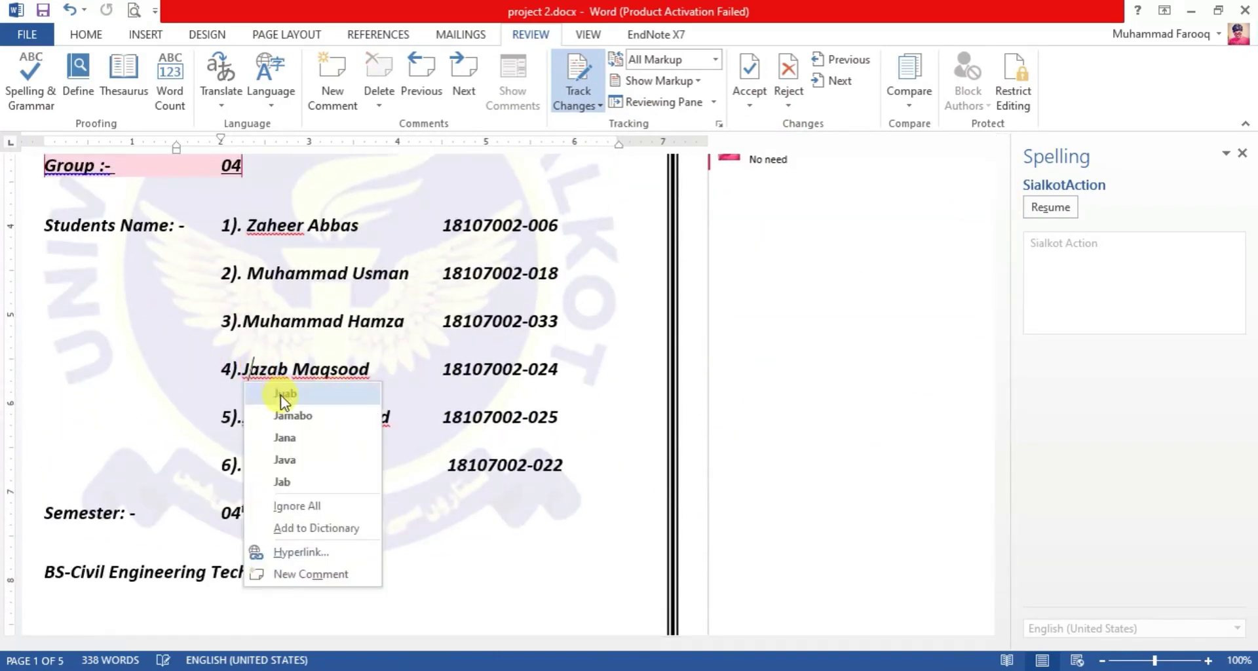
left_click(280, 393)
mouse_move(264, 370)
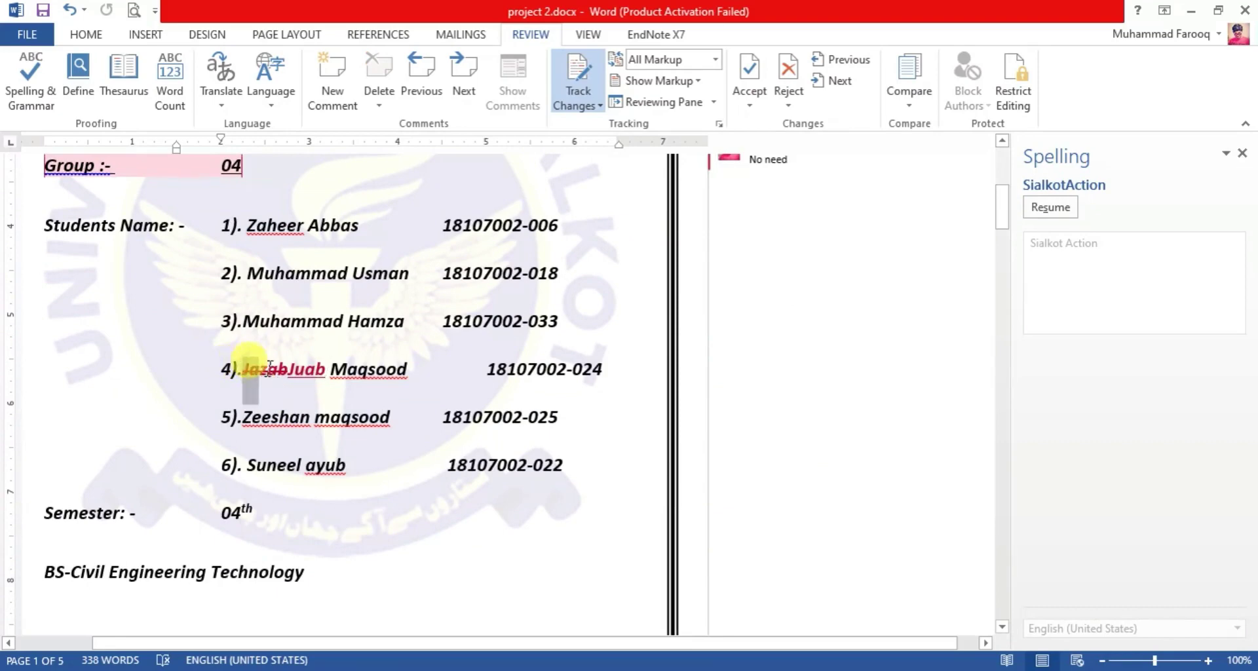
double_click(287, 364)
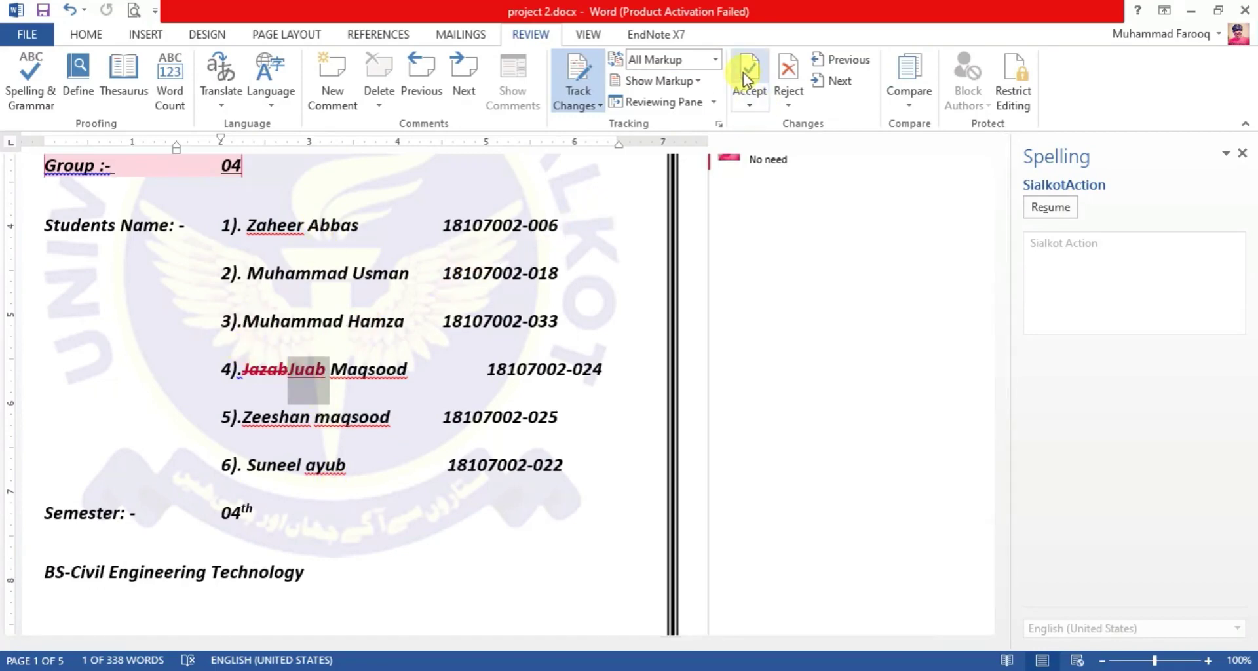
left_click(753, 107)
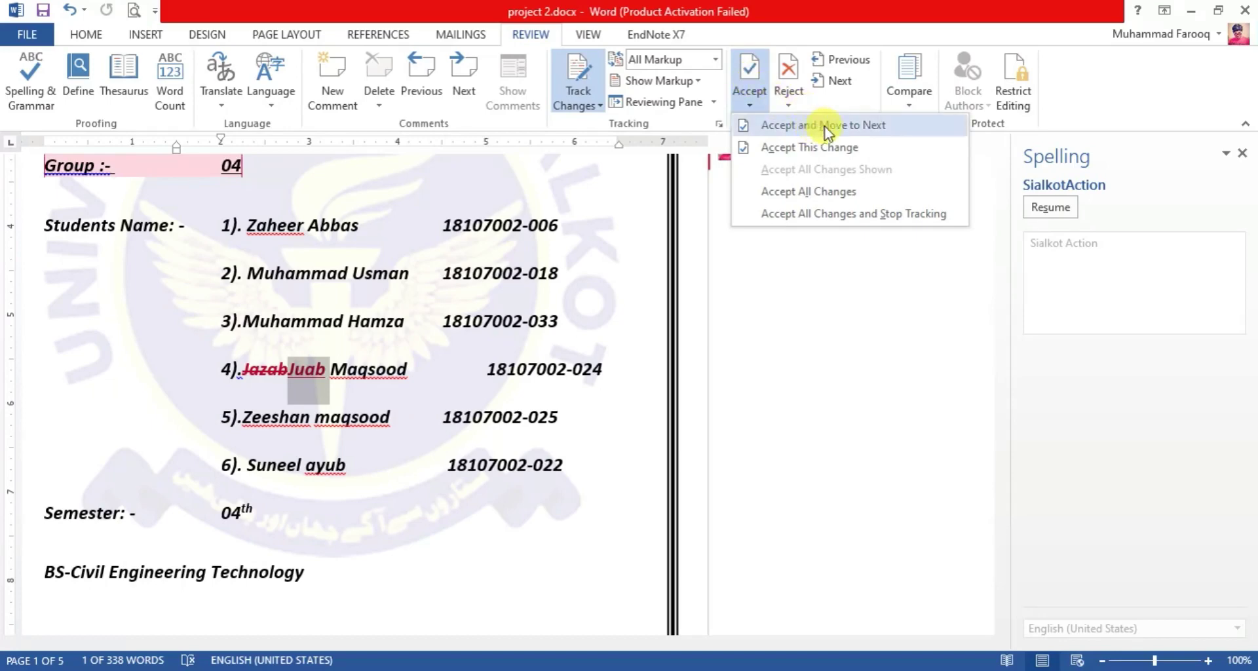
left_click(746, 125)
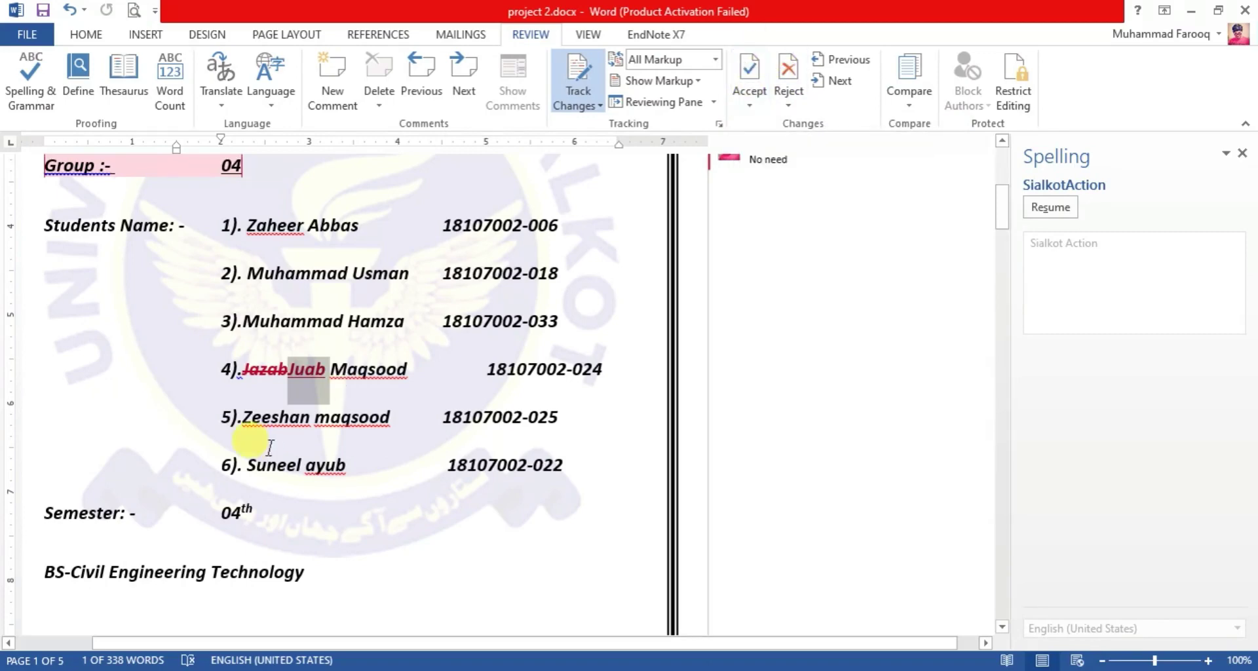
double_click(279, 368)
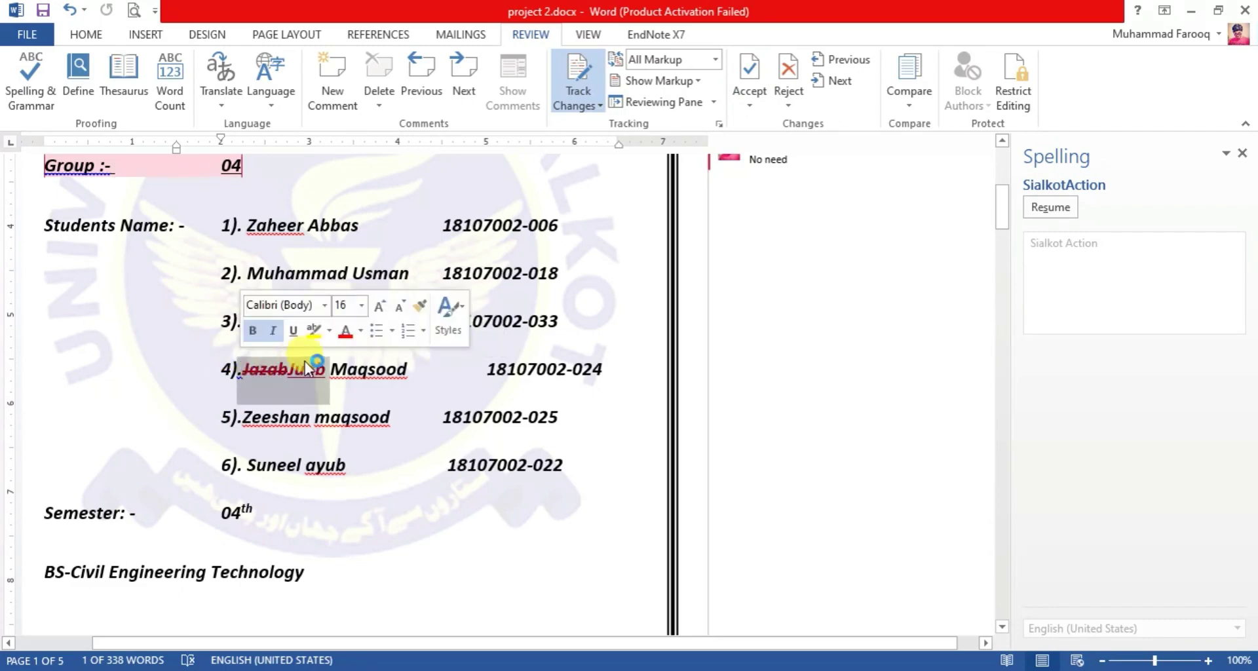
left_click(311, 362)
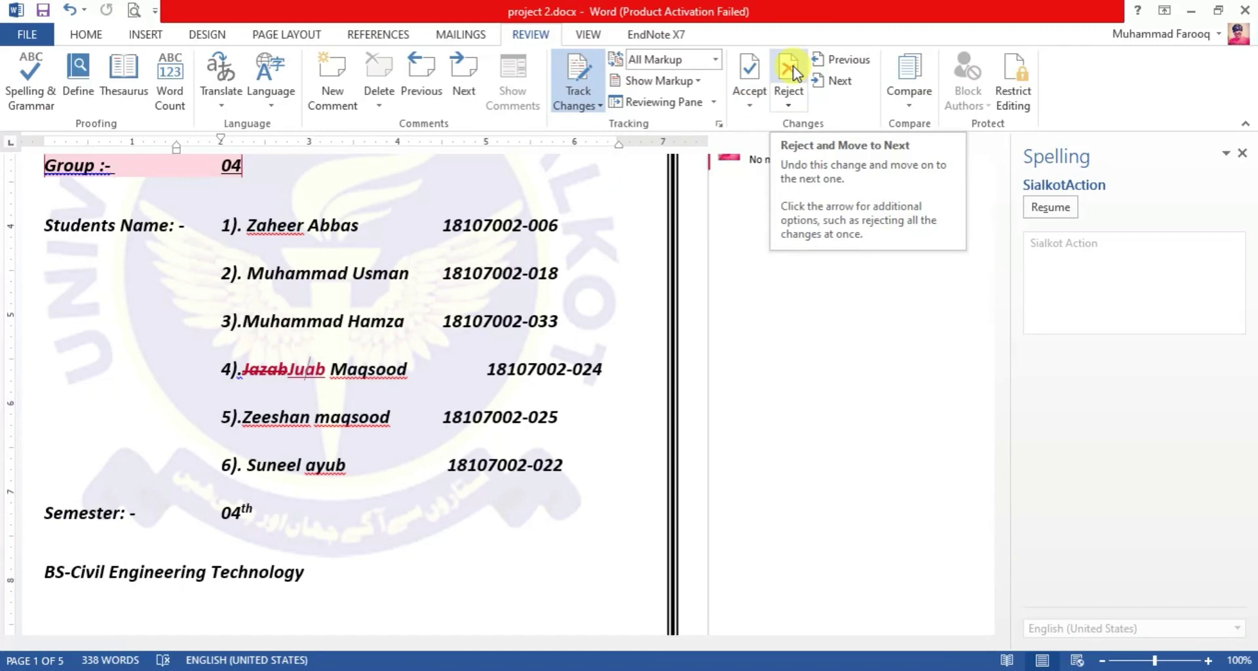
left_click(845, 81)
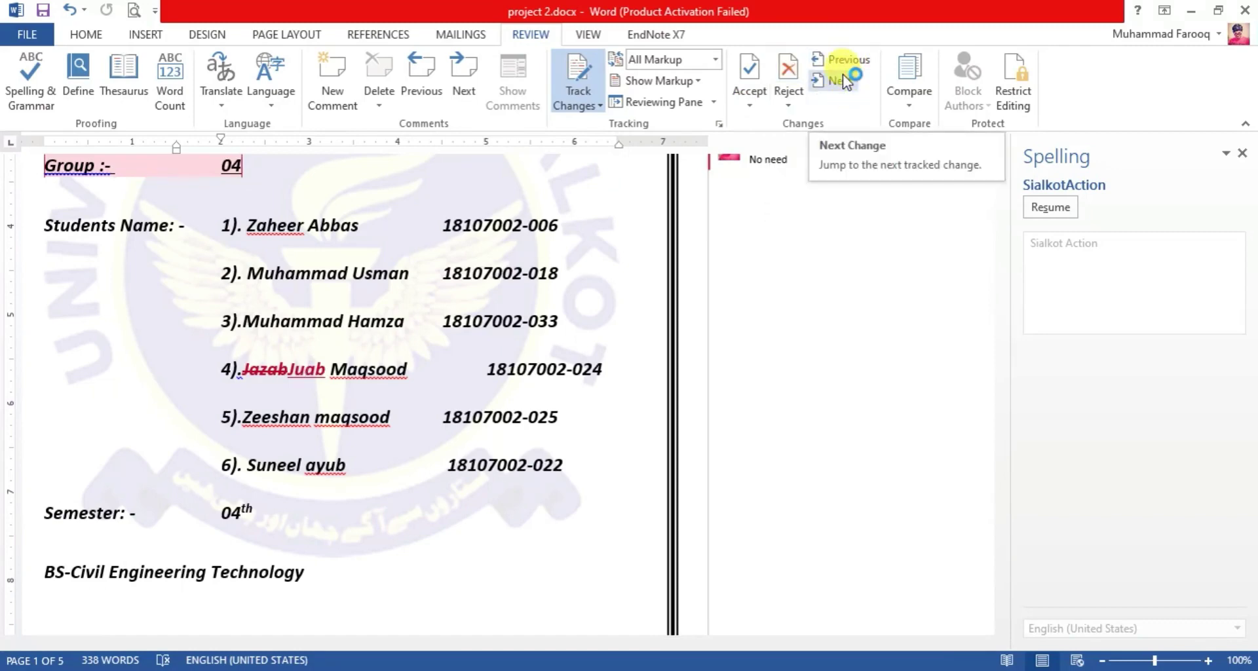
left_click(845, 81)
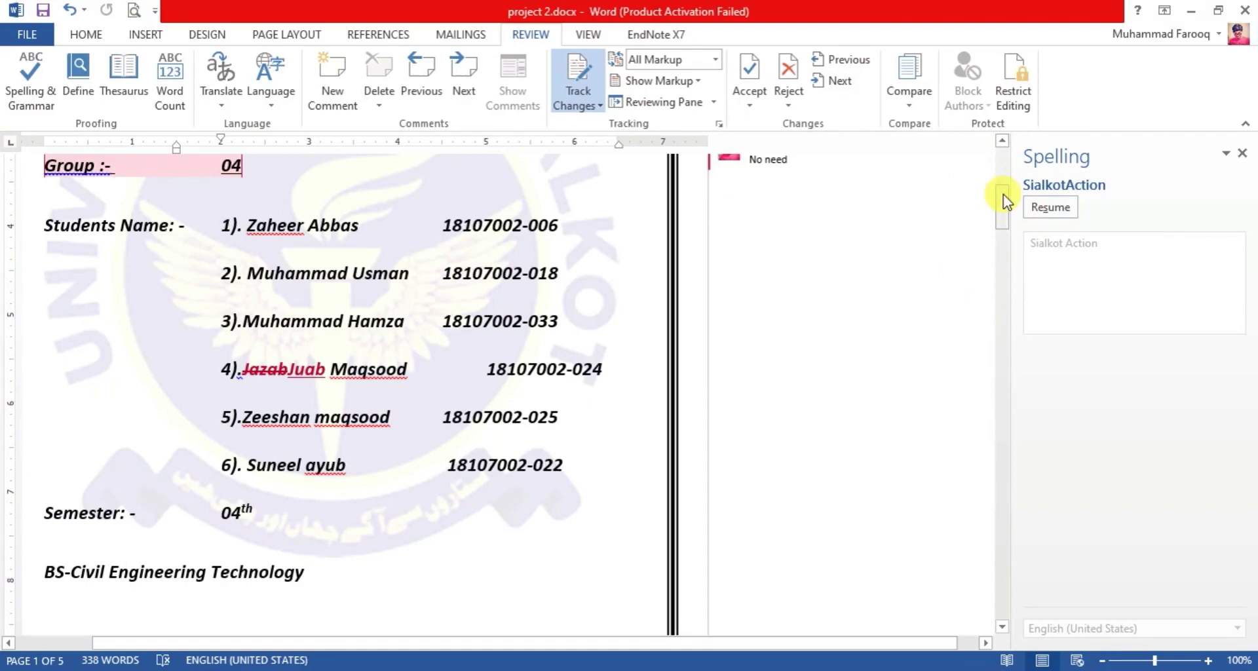
Step: Scroll down to page 3 showing the sewage flow calculations
mouse_move(1003, 194)
left_mouse_down()
mouse_move(1009, 155)
mouse_move(1001, 294)
mouse_move(1005, 269)
left_mouse_up()
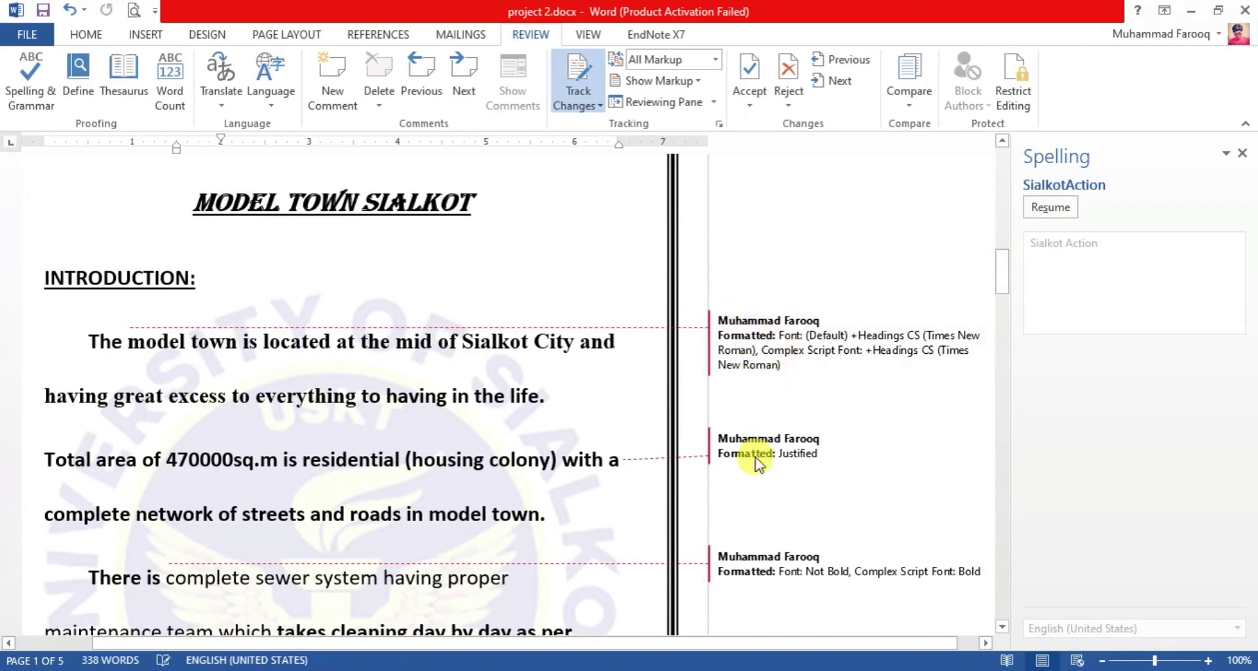
left_click(1000, 273)
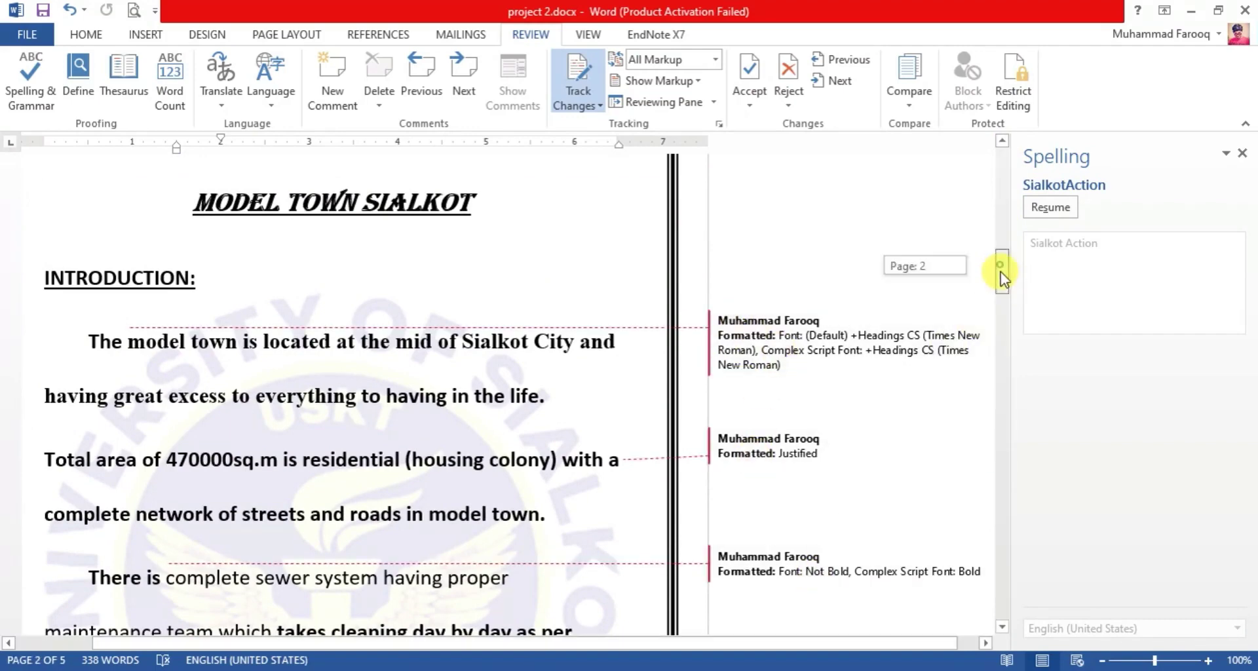
left_click_drag(1000, 274, 1004, 393)
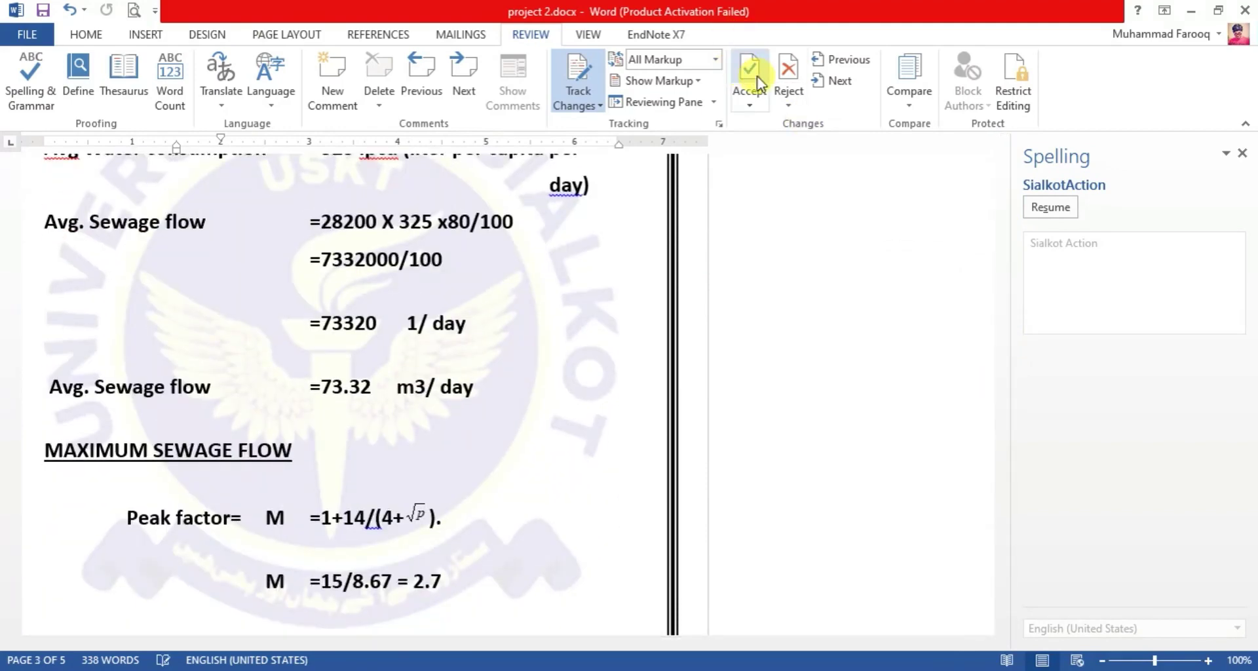